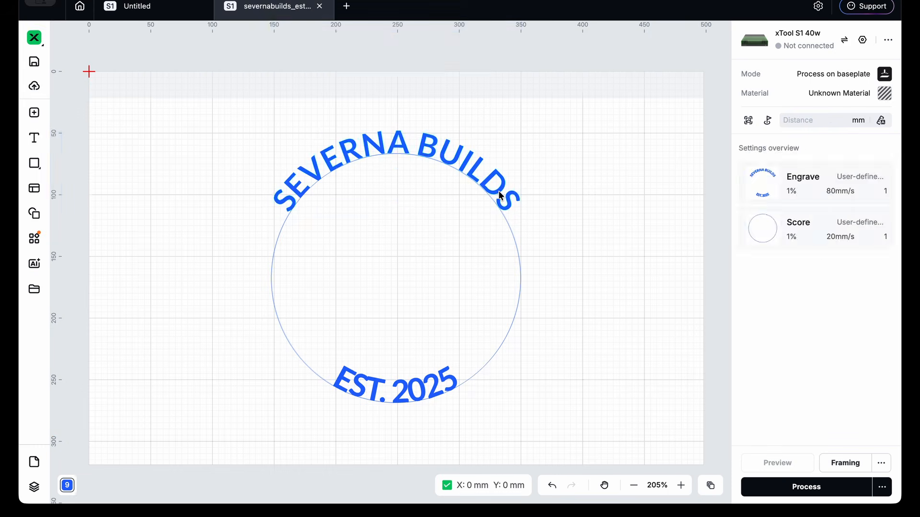
- Set the SEVERNA BUILDS arched text to 180 lines per cm and adjust the wolf image's lines per cm
click(501, 194)
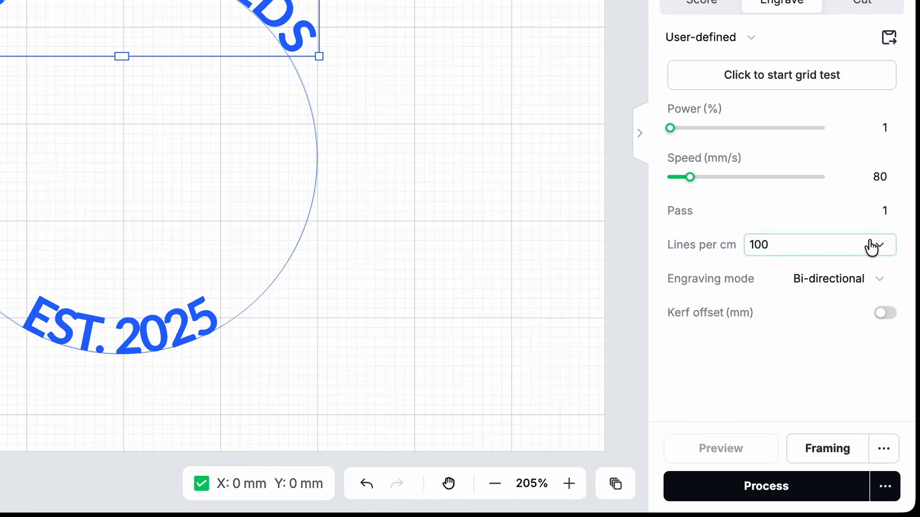
click(874, 334)
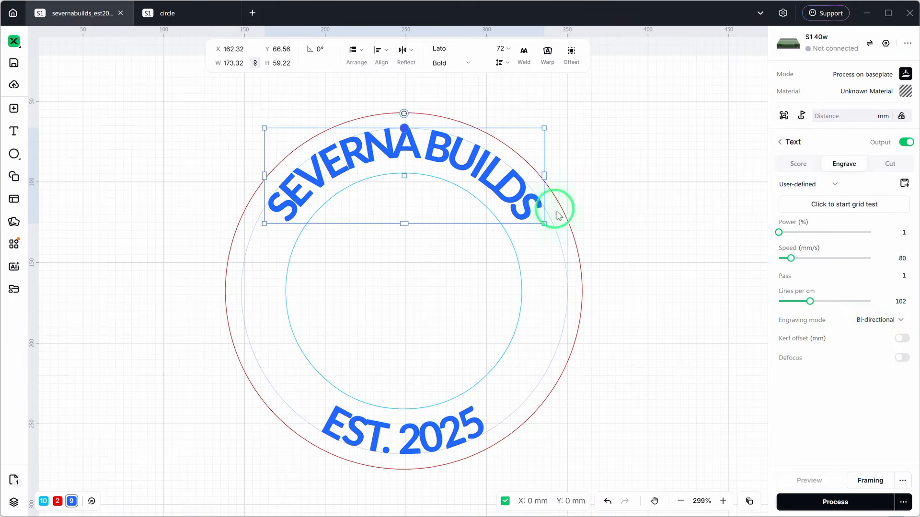
drag(810, 301, 834, 303)
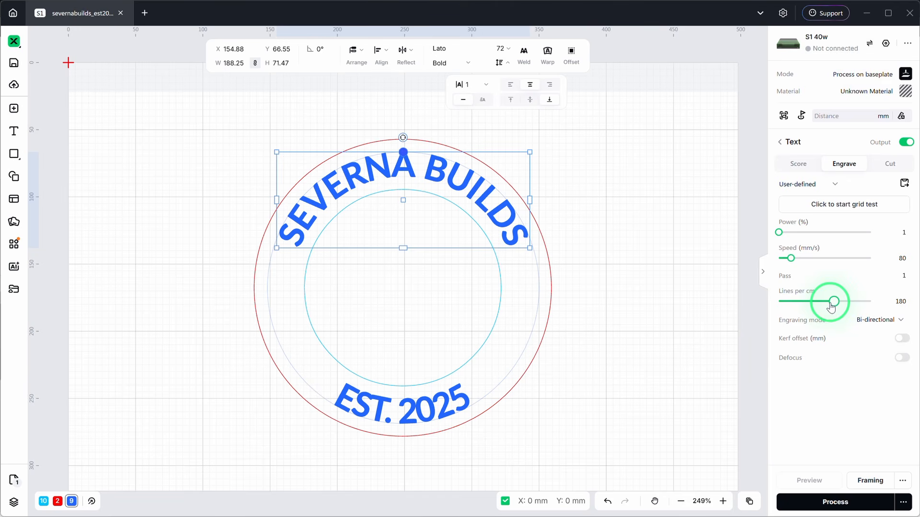
click(832, 303)
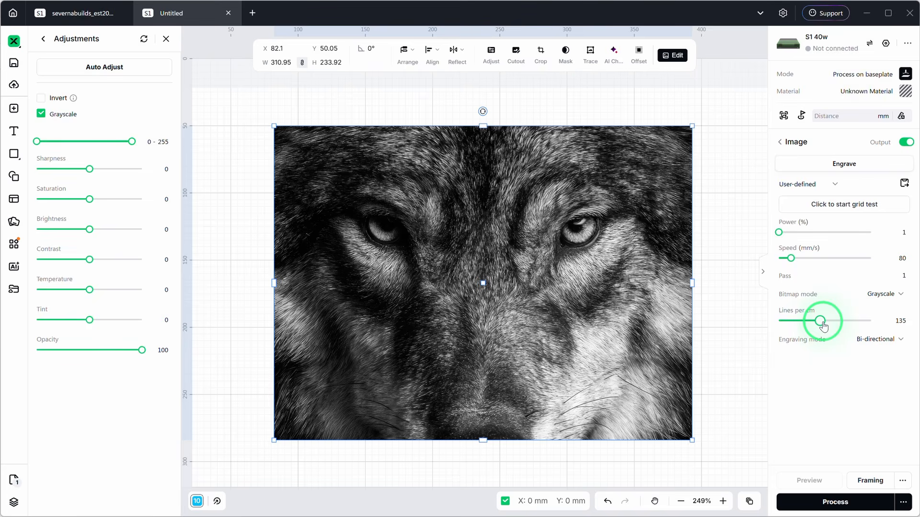
drag(823, 326, 827, 322)
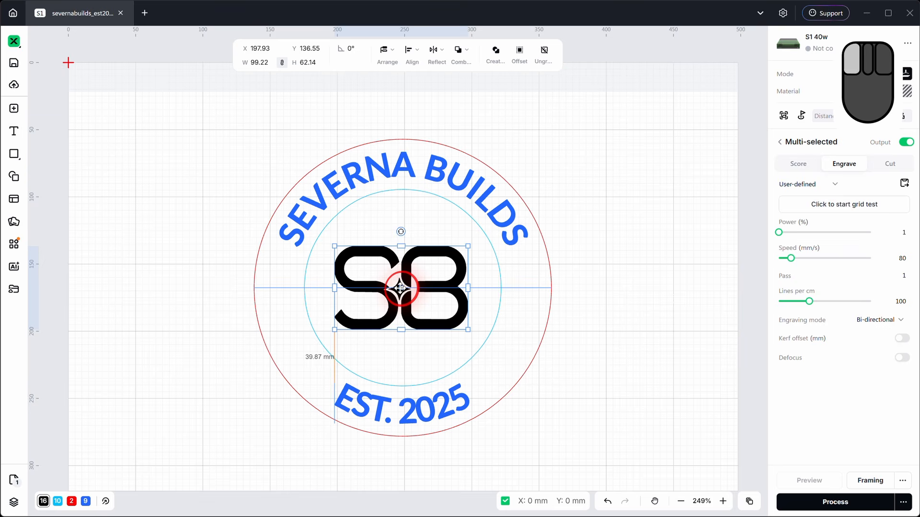
- Centre the SB logo inside the two circles and increase its engraving lines per cm
drag(401, 288, 401, 288)
drag(814, 302, 818, 302)
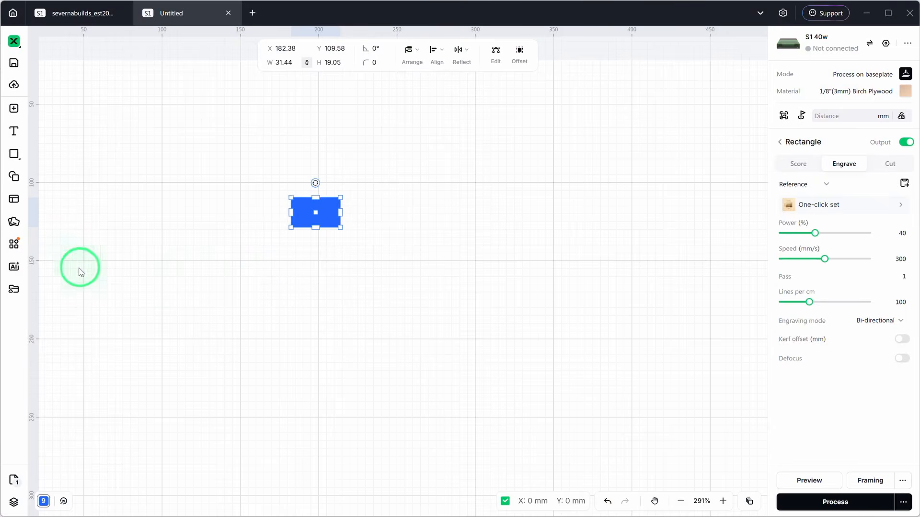
- Start a material test array for the filled rectangle and dismiss its effect reference picture
click(12, 245)
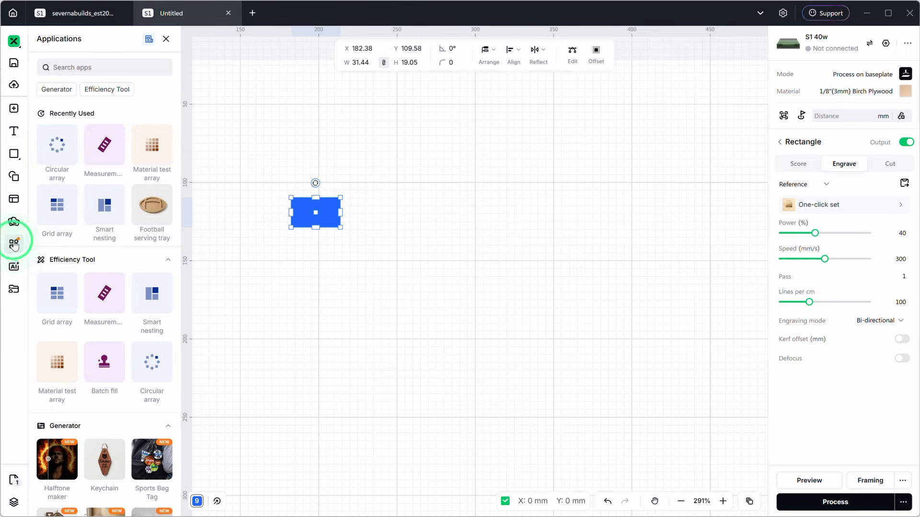
click(61, 367)
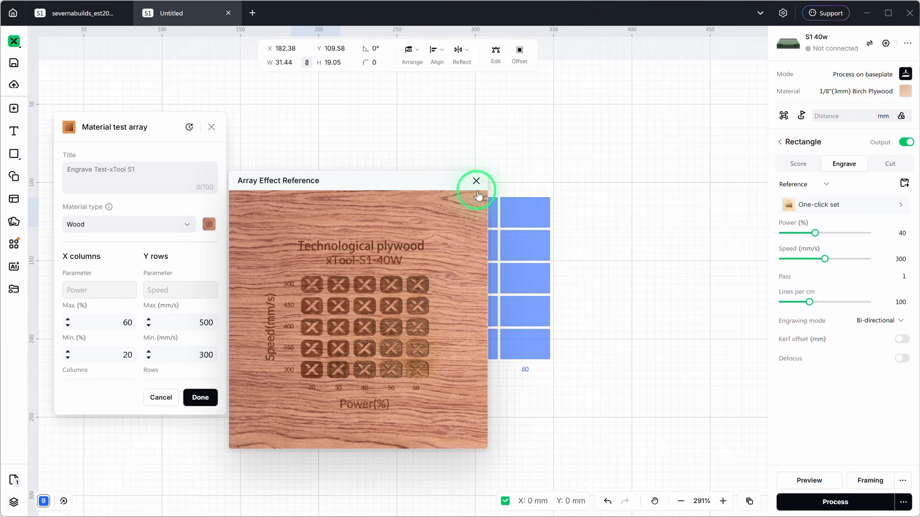
click(476, 182)
click(323, 191)
- Title the material test array "Engrave Test-xTool S1 40W", "3mm Basswood" and "Air Assist On" on three lines
click(142, 169)
key(Return)
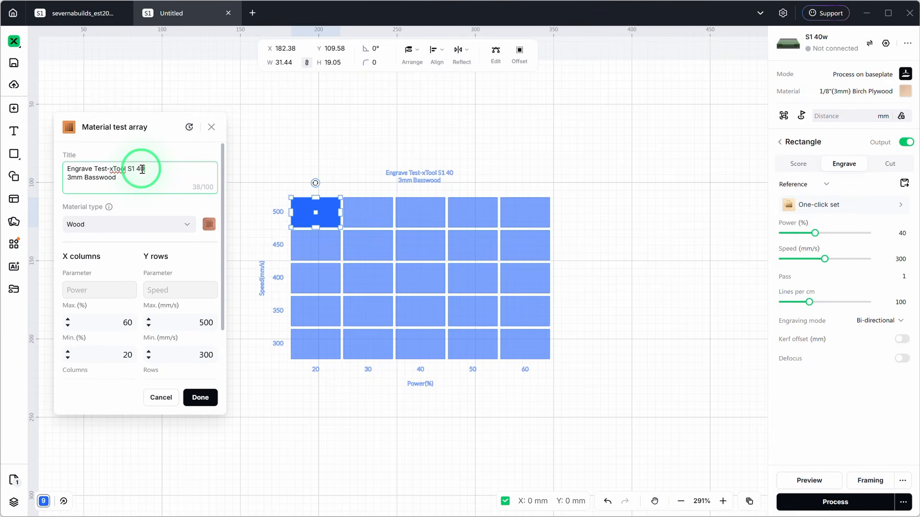
text(W)
key(Down)
key(Return)
text(Air Assist On)
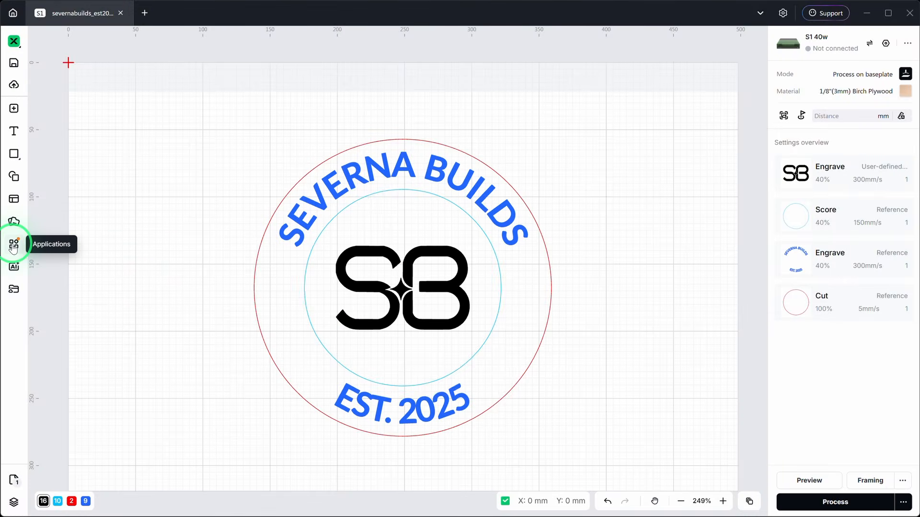
- Show the available applications and try to widen their list to view the efficiency tools and generators
click(13, 247)
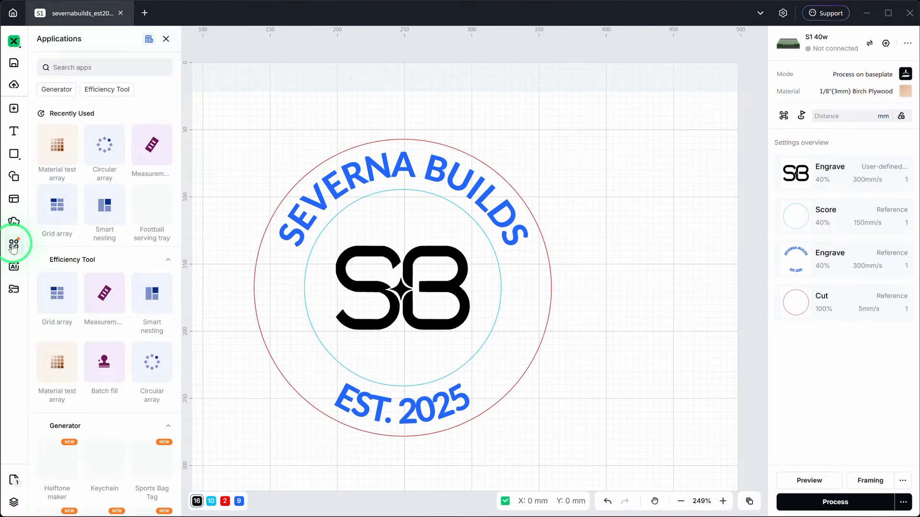
click(186, 326)
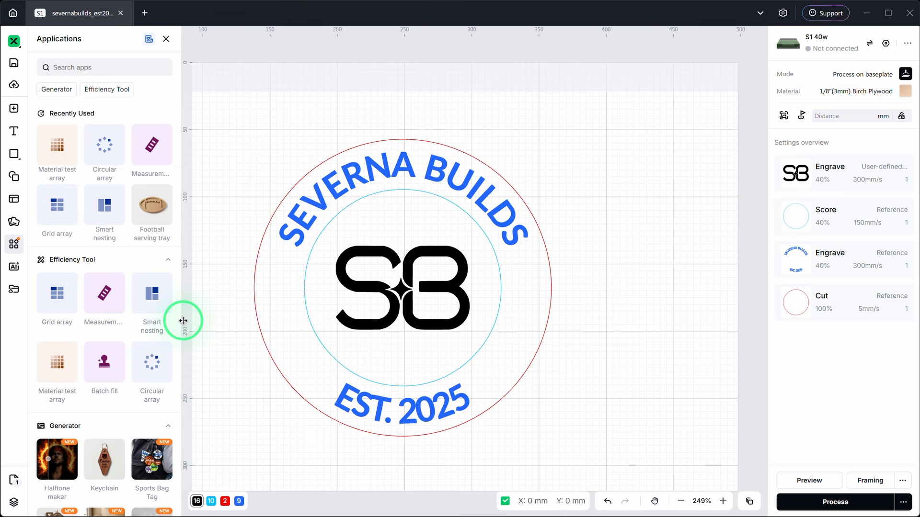
drag(181, 321, 206, 332)
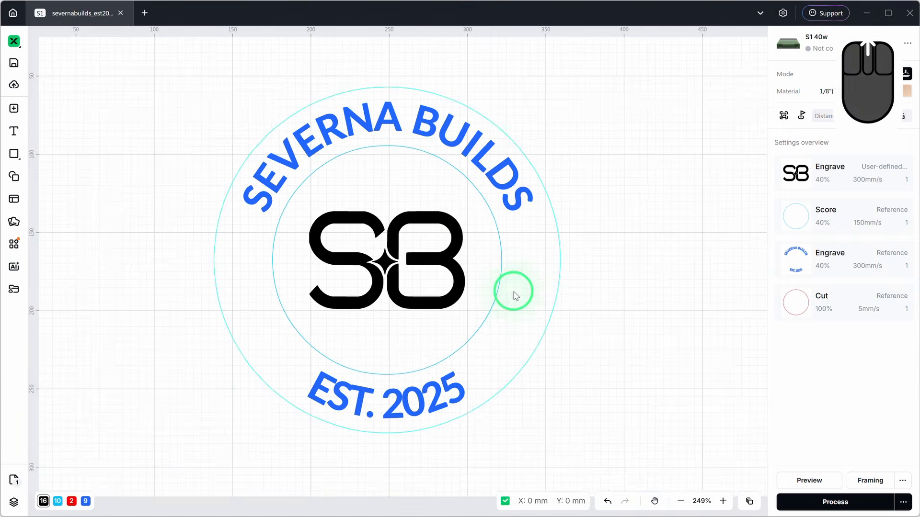
- Examine the circular SEVERNA BUILDS logo design on the canvas, both close up and as a whole
scroll(514, 289, up, 2)
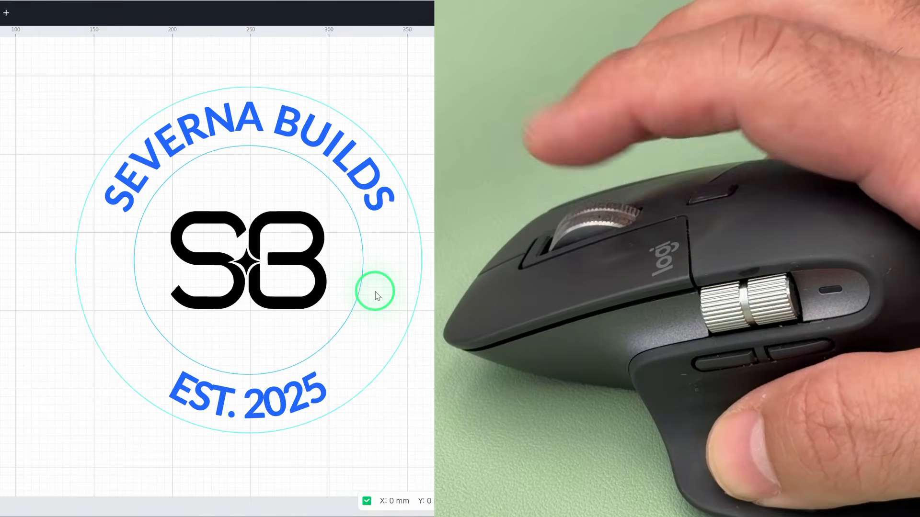
scroll(376, 291, up, 2)
scroll(376, 291, down, 3)
scroll(432, 270, up, 1)
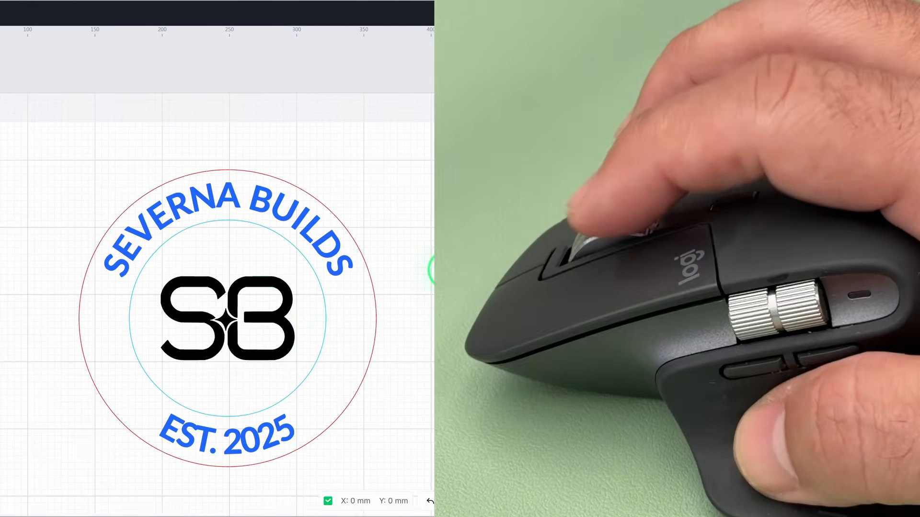
scroll(432, 271, down, 1)
scroll(433, 270, up, 1)
scroll(432, 271, down, 2)
scroll(433, 271, up, 1)
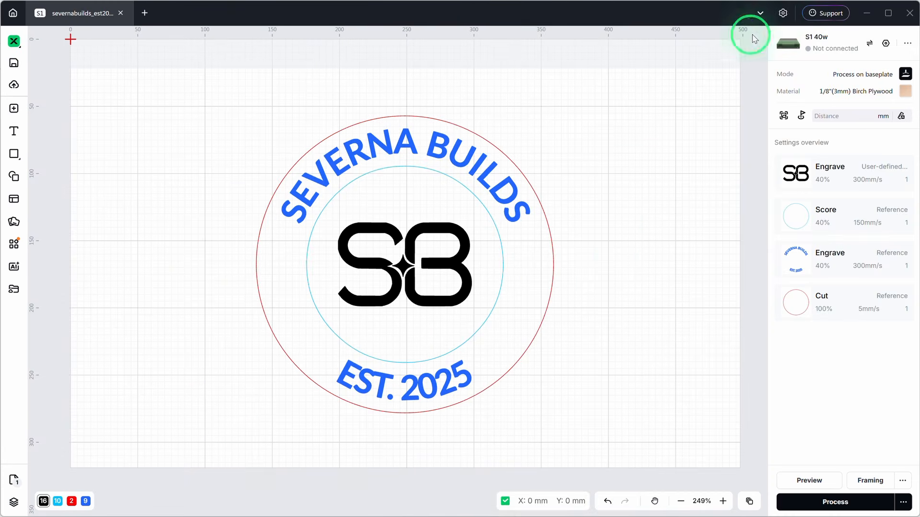
- Open the Editor section of the xTool Studio settings
click(783, 15)
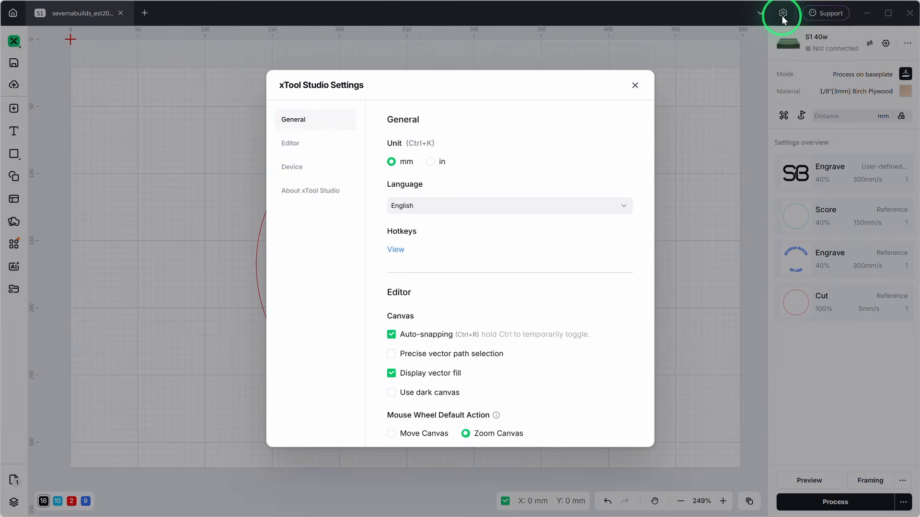
click(291, 143)
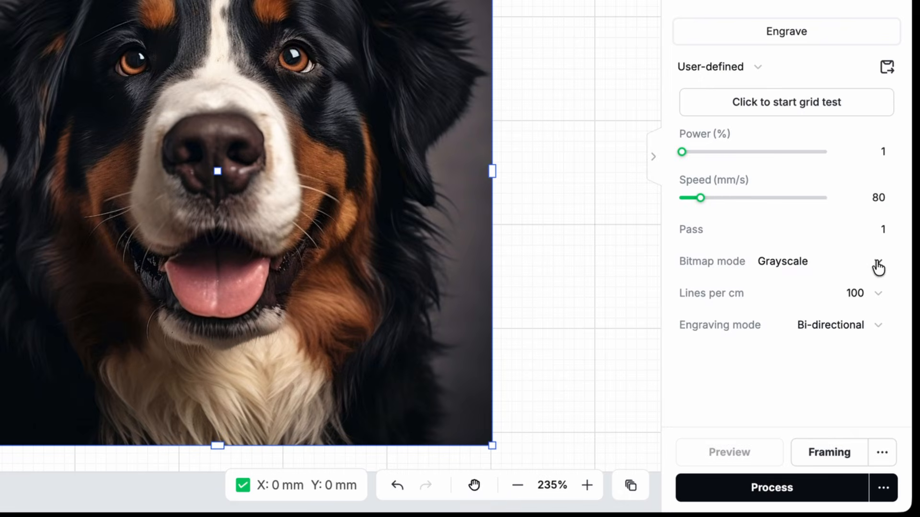
- Show the bitmap mode options for engraving the dog photo
click(877, 265)
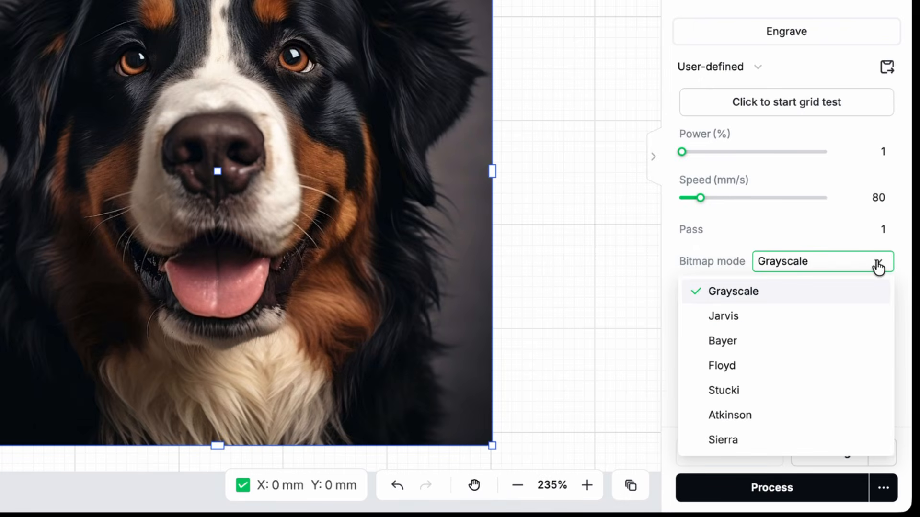